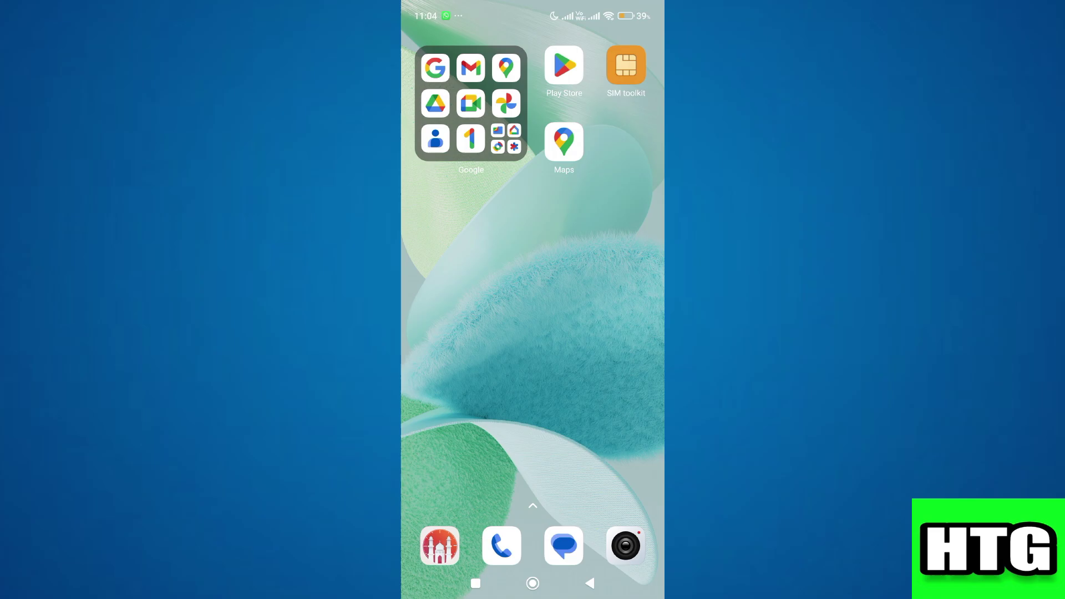
# Launch Google Maps from the home screen to the local area map.
pyautogui.click(565, 139)
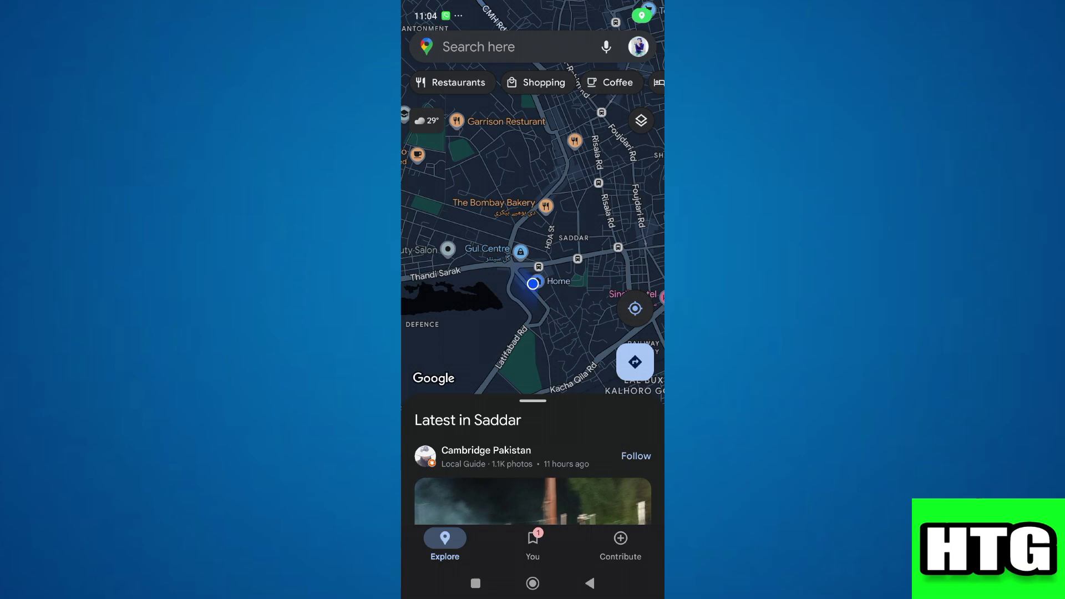
# Go from Contribute to the profile's extra options and open Profile settings.
pyautogui.click(620, 545)
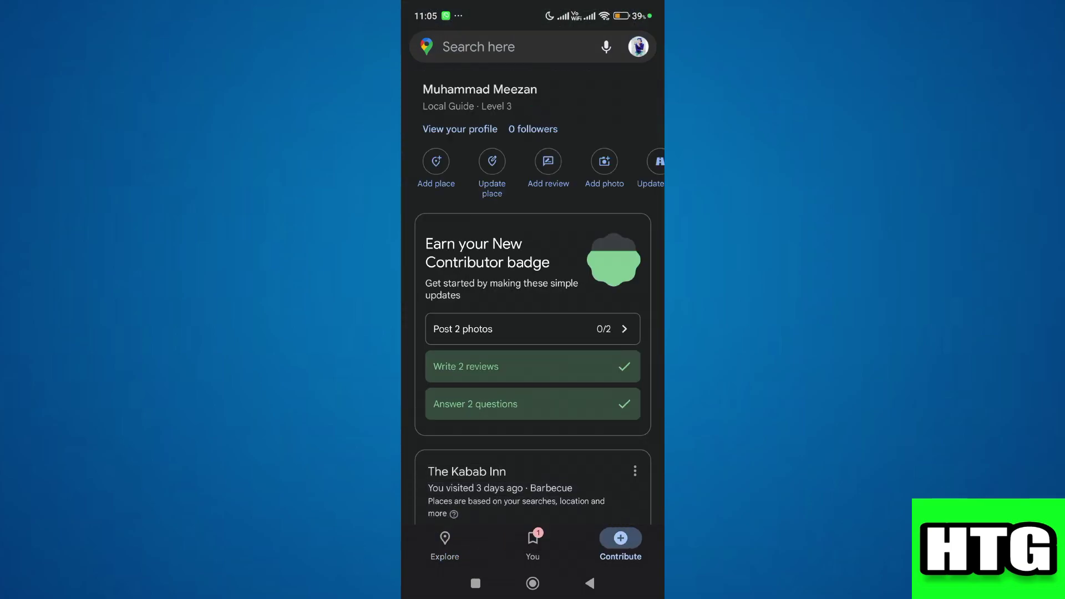
pyautogui.scroll(-2, 533, 333)
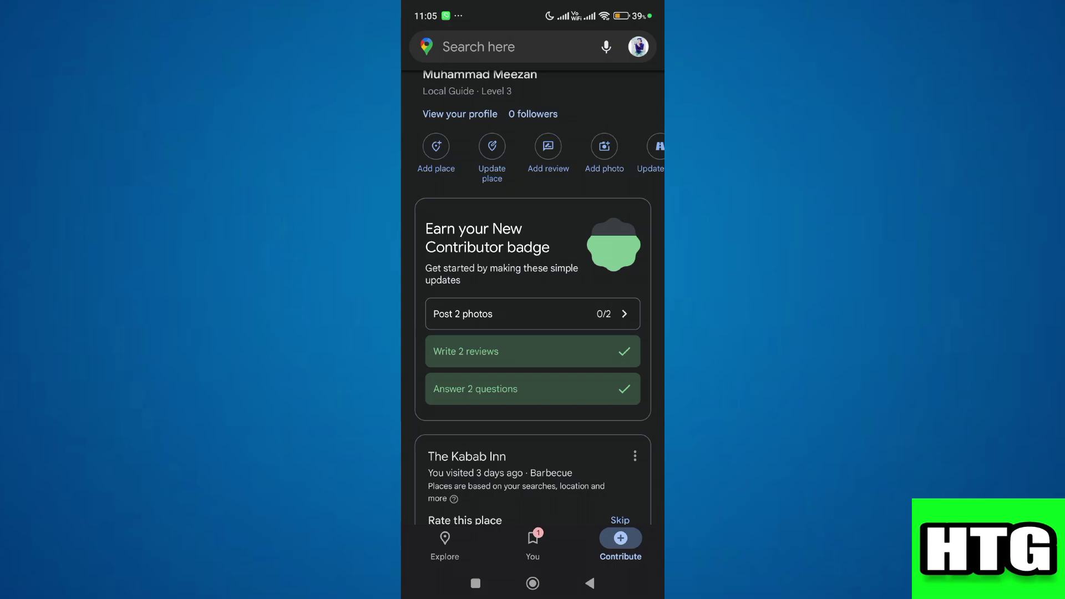
pyautogui.scroll(-2, 533, 333)
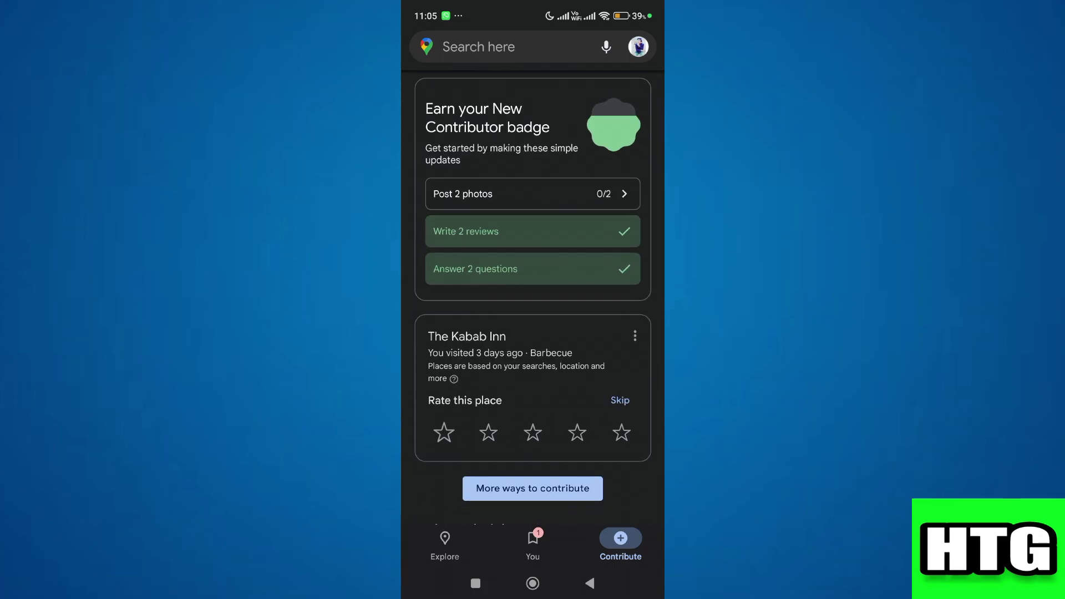
pyautogui.scroll(4, 533, 333)
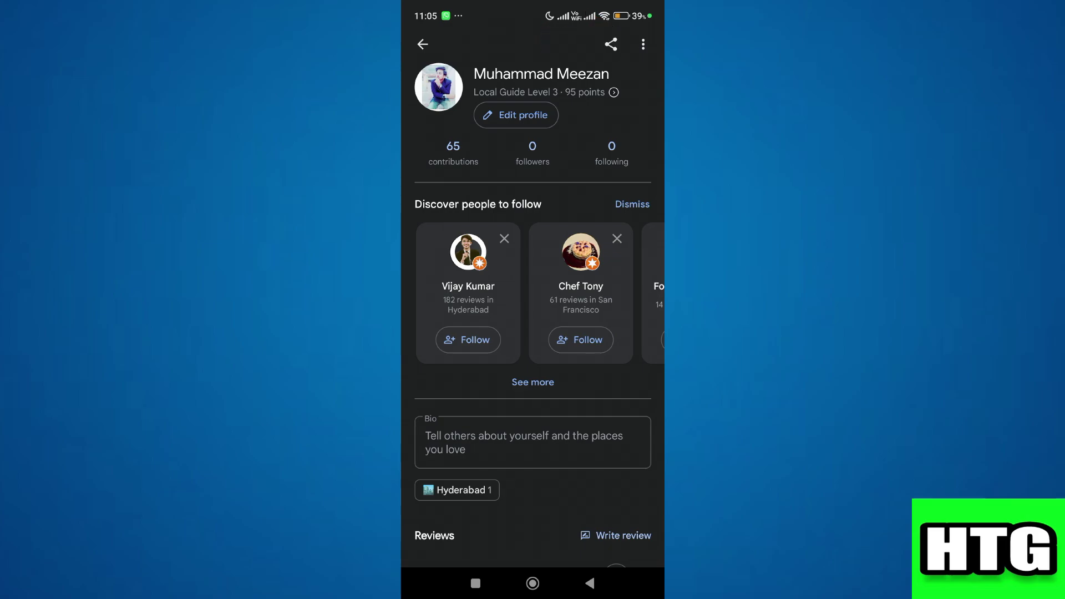
pyautogui.click(643, 45)
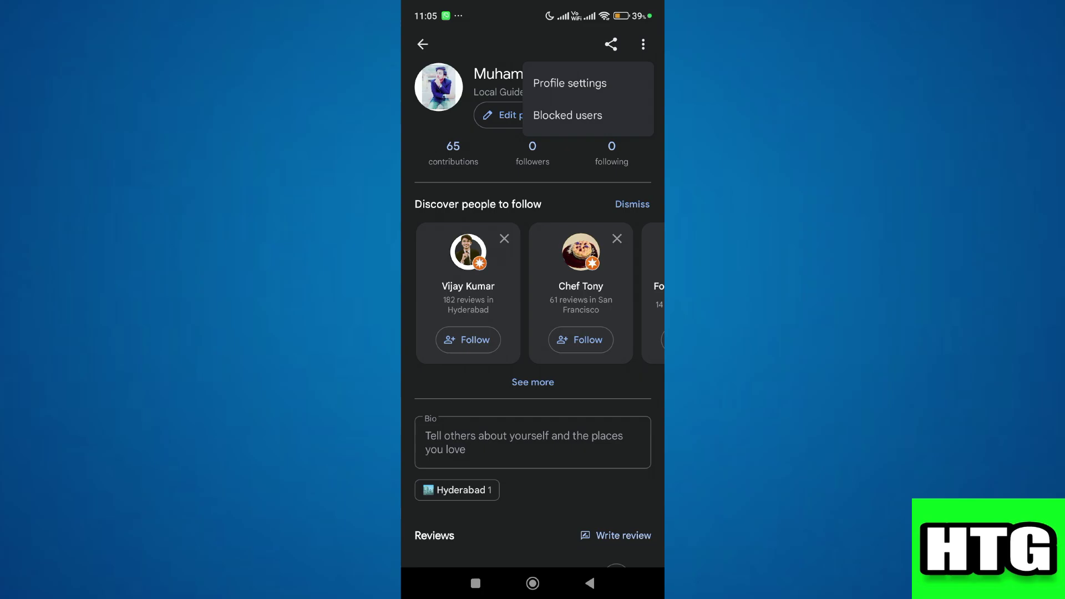
pyautogui.click(570, 82)
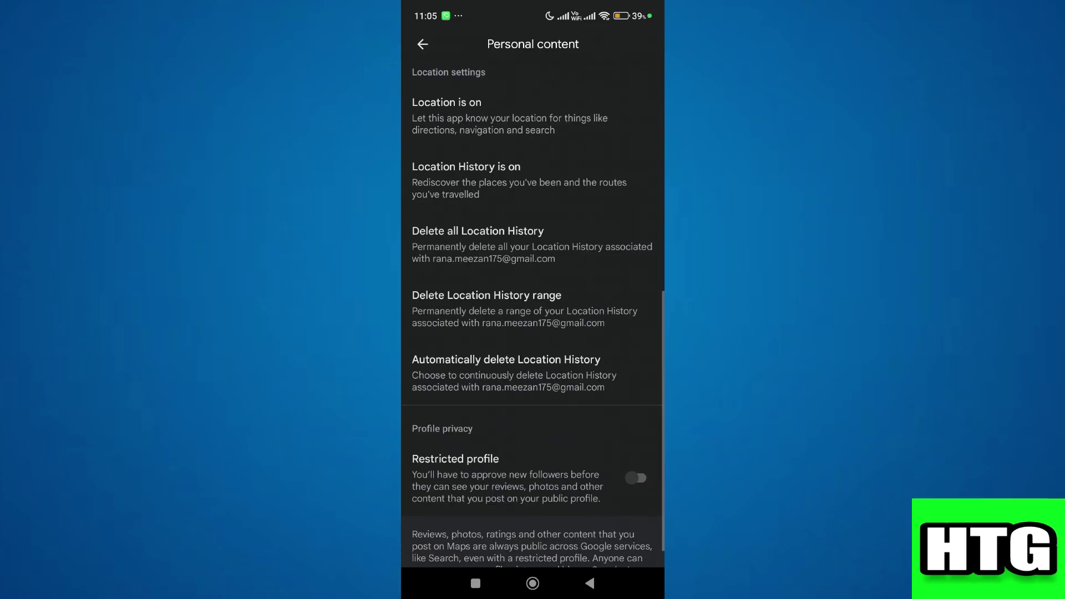
pyautogui.scroll(-1, 533, 333)
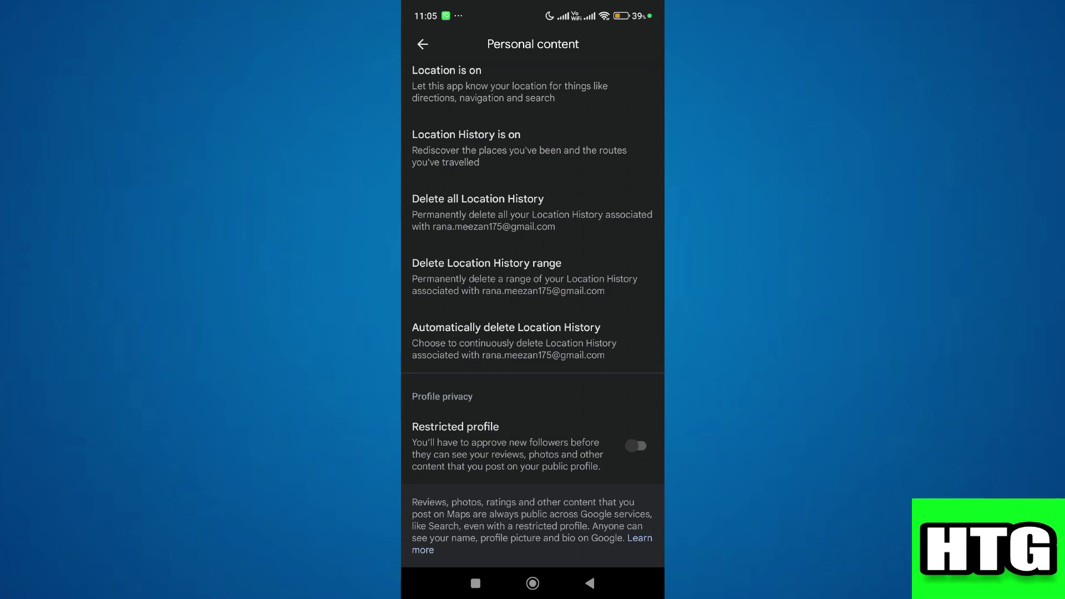
# Try the Restricted profile privacy toggle, which stays off.
pyautogui.click(636, 446)
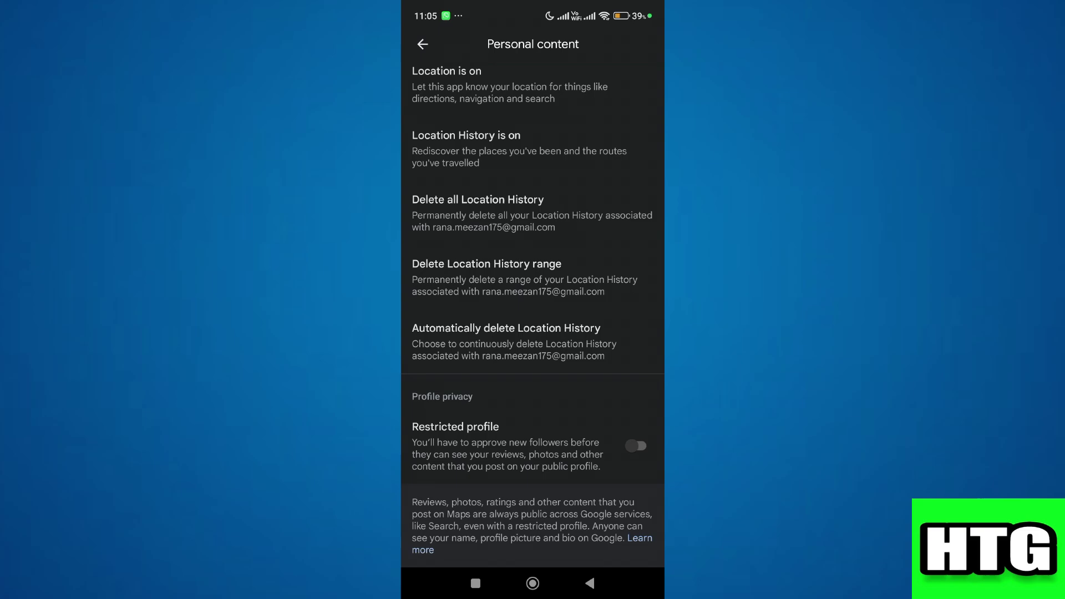
pyautogui.scroll(5, 533, 299)
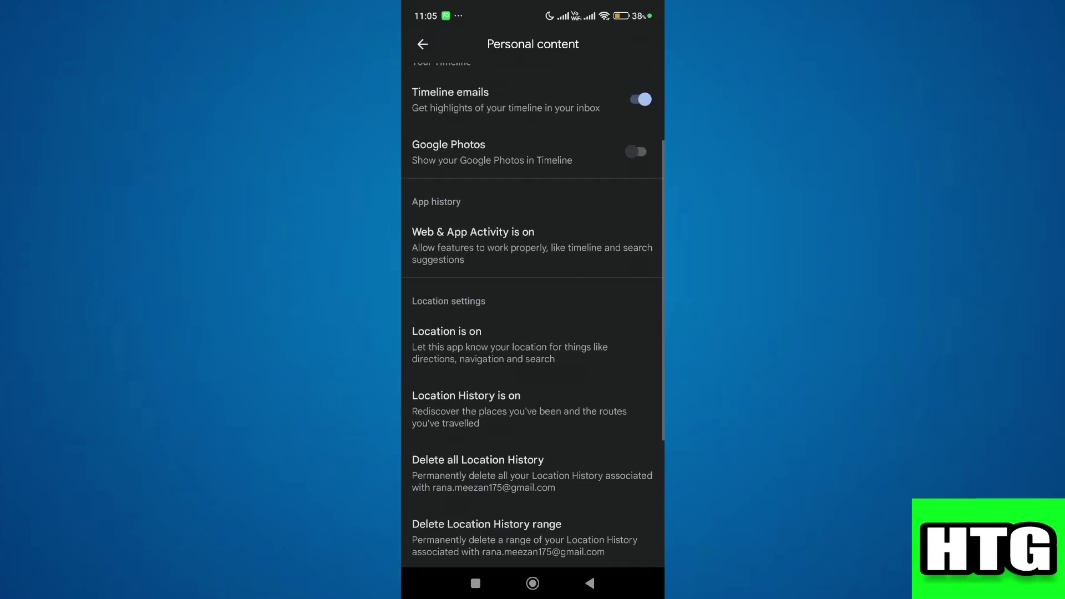